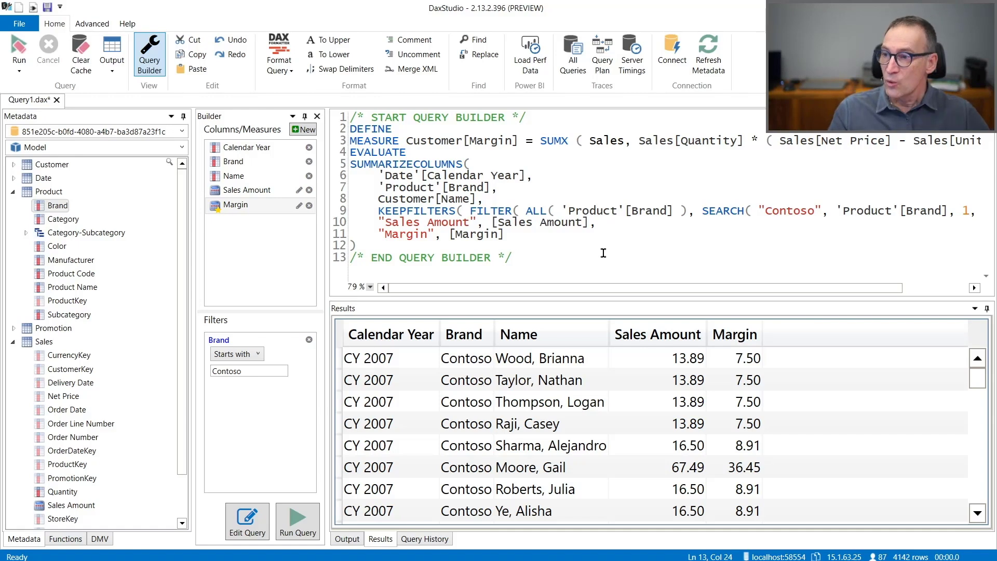
Step: Close the Builder pane, narrow the Metadata list and shrink the Results area to widen the editor
left_click(317, 116)
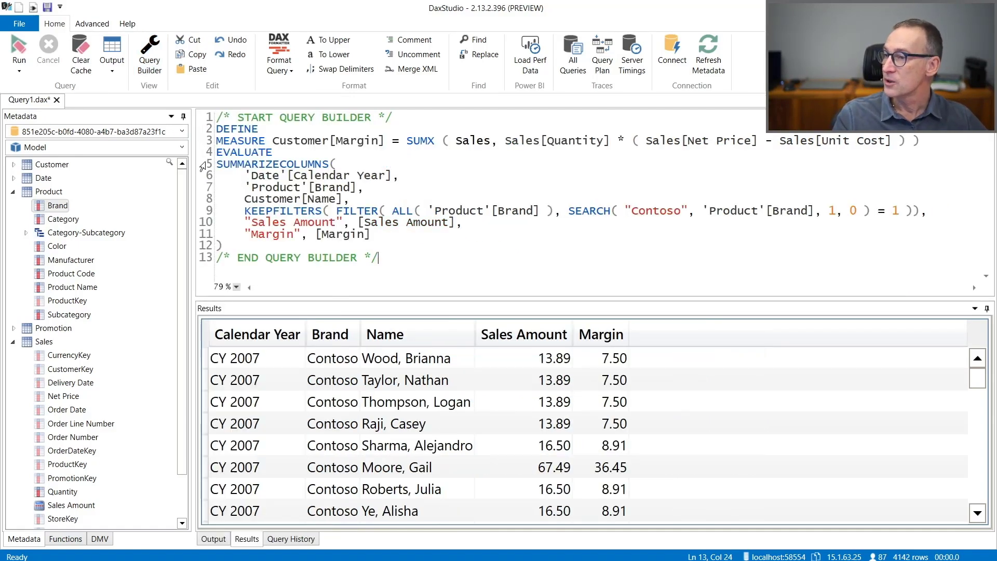
left_click_drag(192, 164, 136, 170)
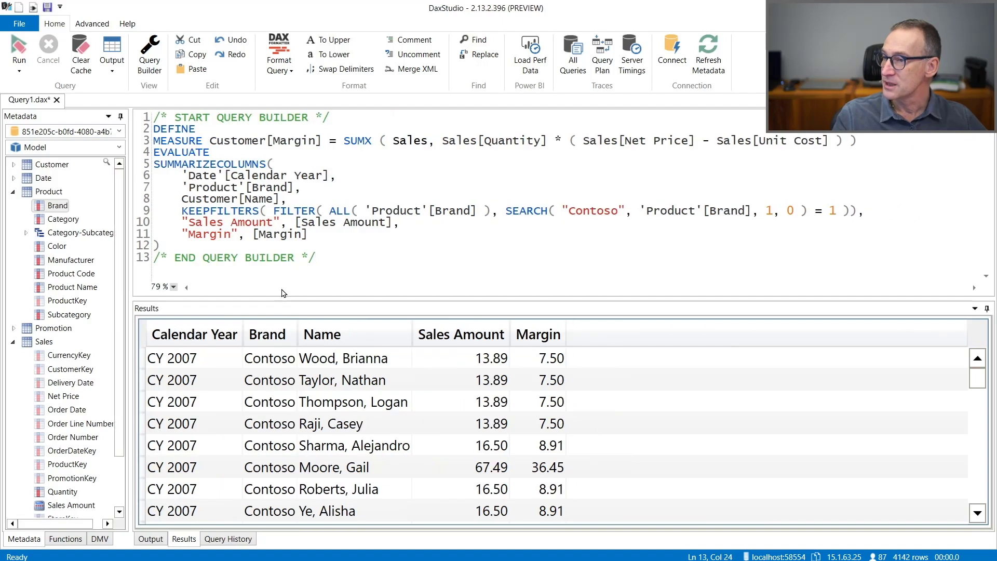
left_click_drag(283, 296, 278, 425)
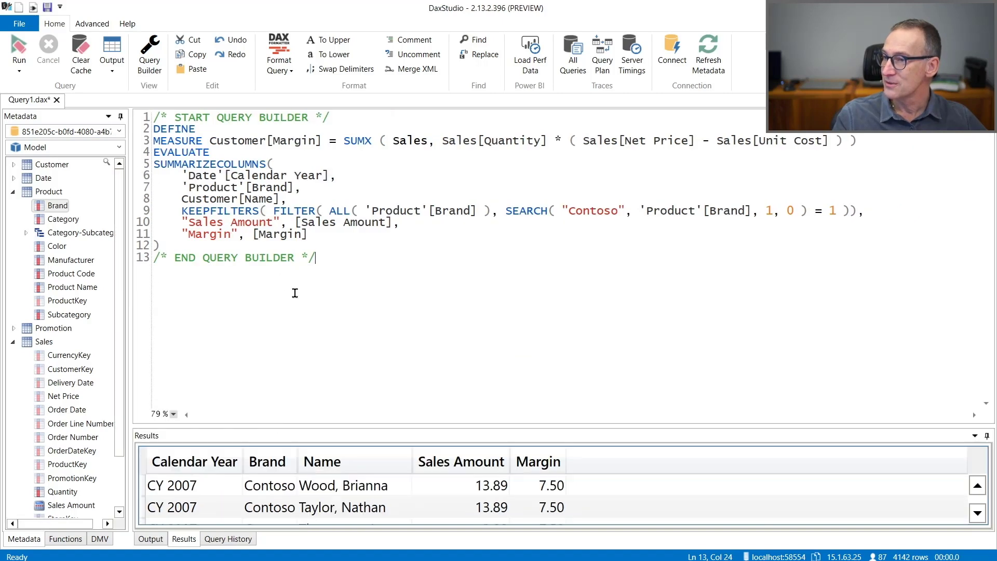
scroll(291, 267, "up", 2, "ctrl")
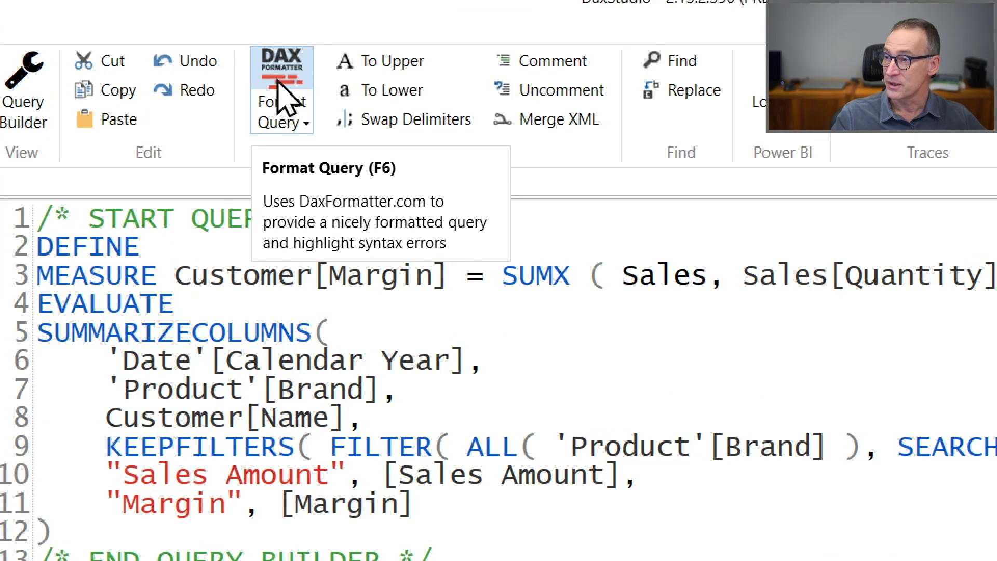
left_click(304, 123)
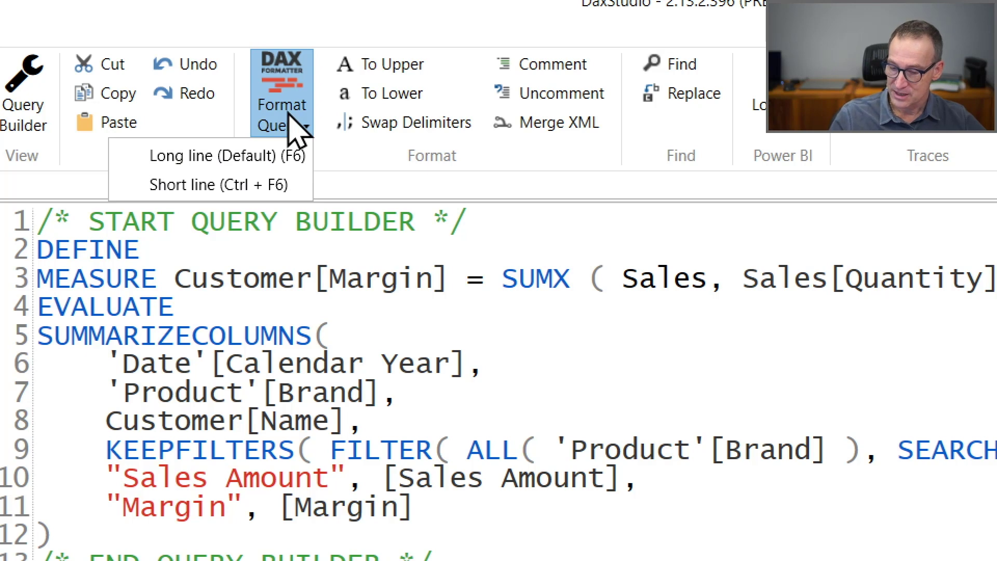
left_click(299, 133)
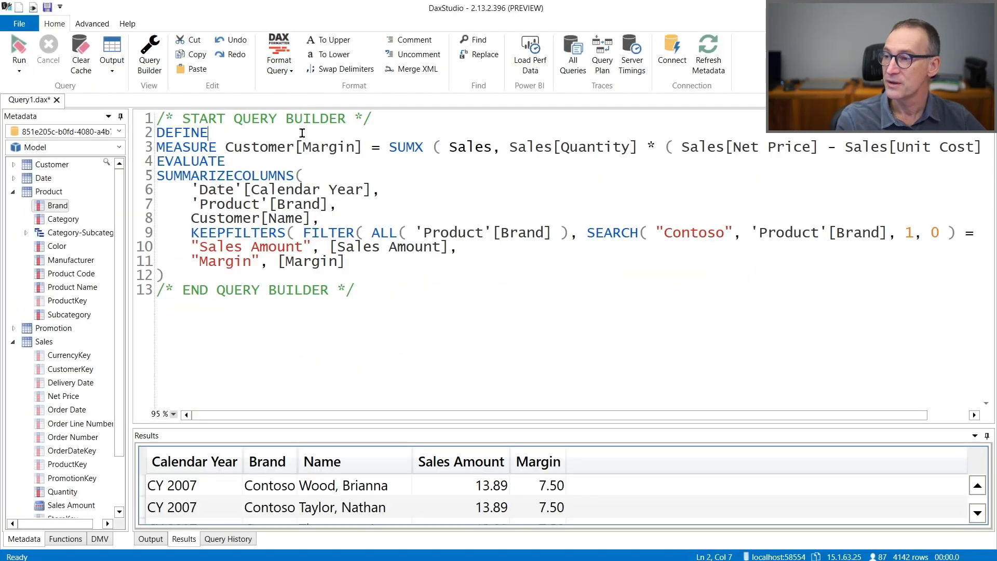
Step: Format the query in Long line style and review the Format Query dropdown's style choices
key("F6")
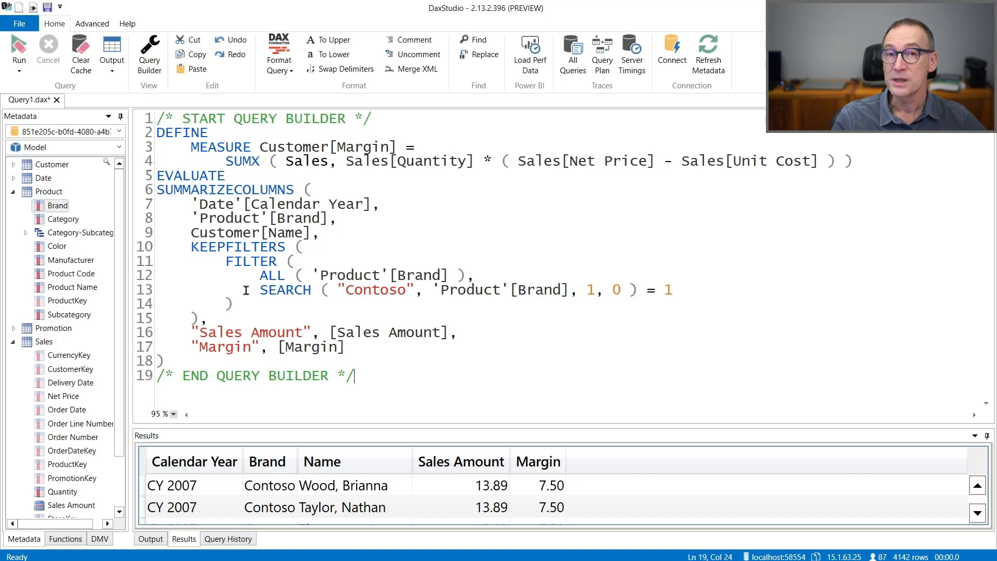
left_click(282, 69)
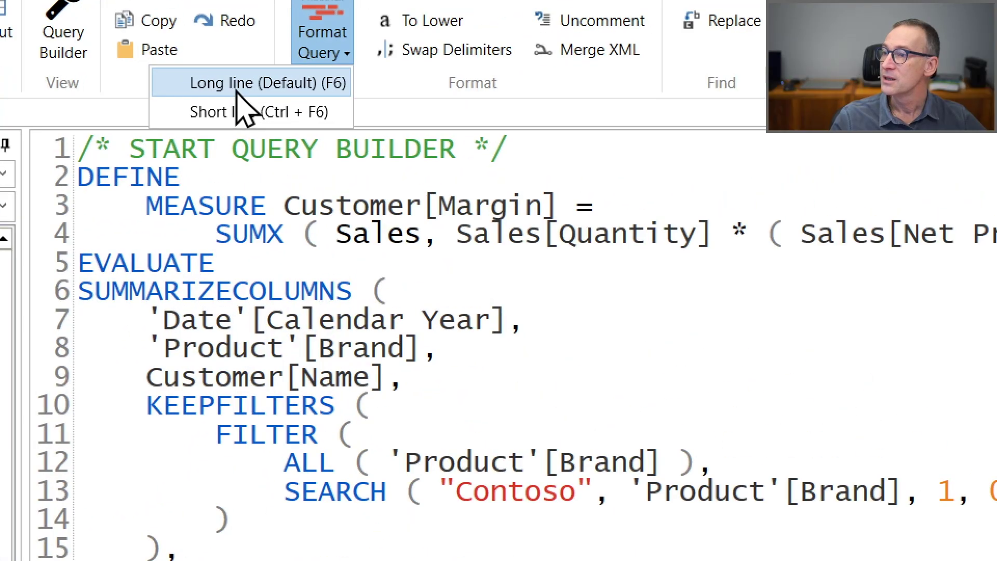
left_click(236, 90)
left_click(535, 162)
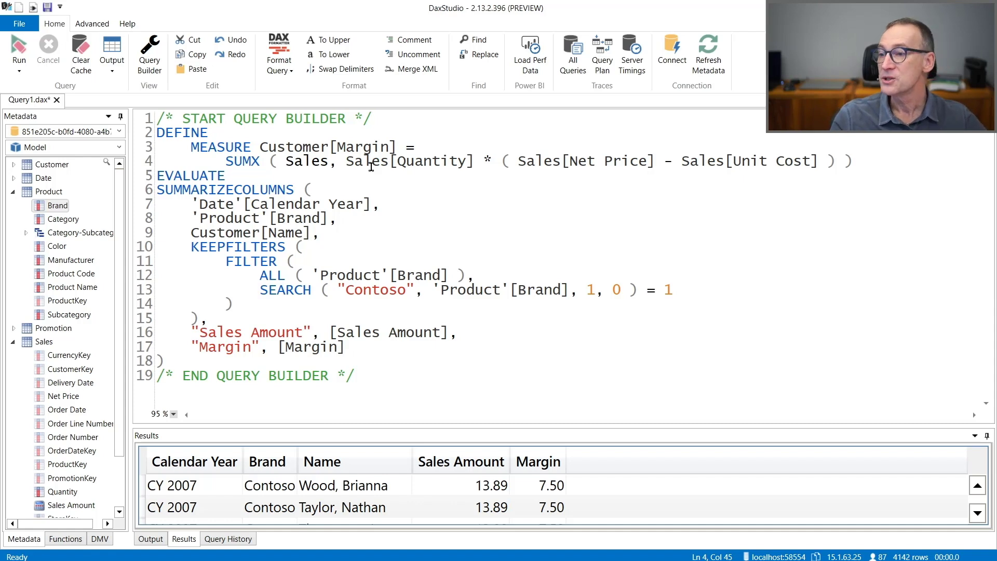
key("F6")
scroll(392, 275, "down", 1)
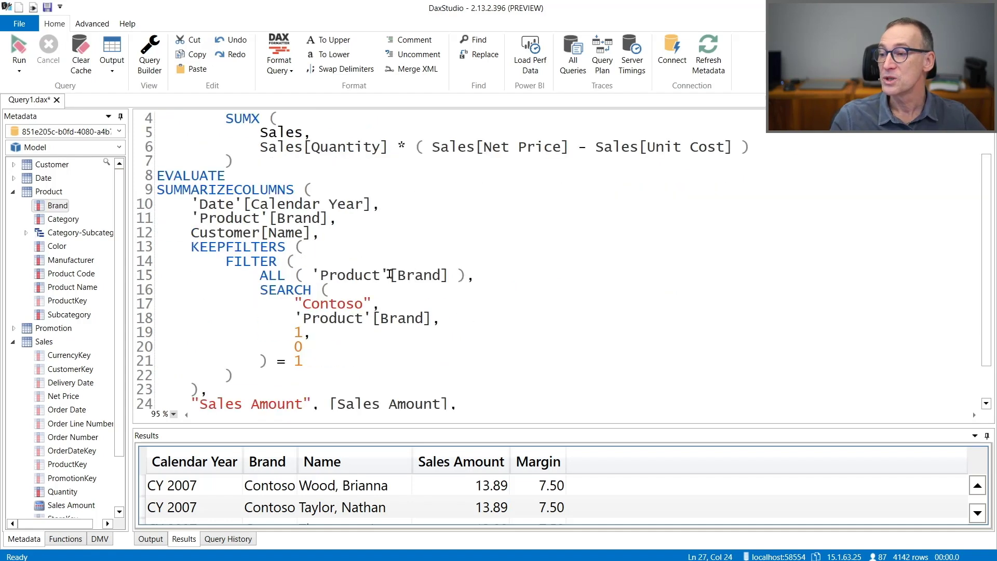
scroll(392, 275, "up", 1)
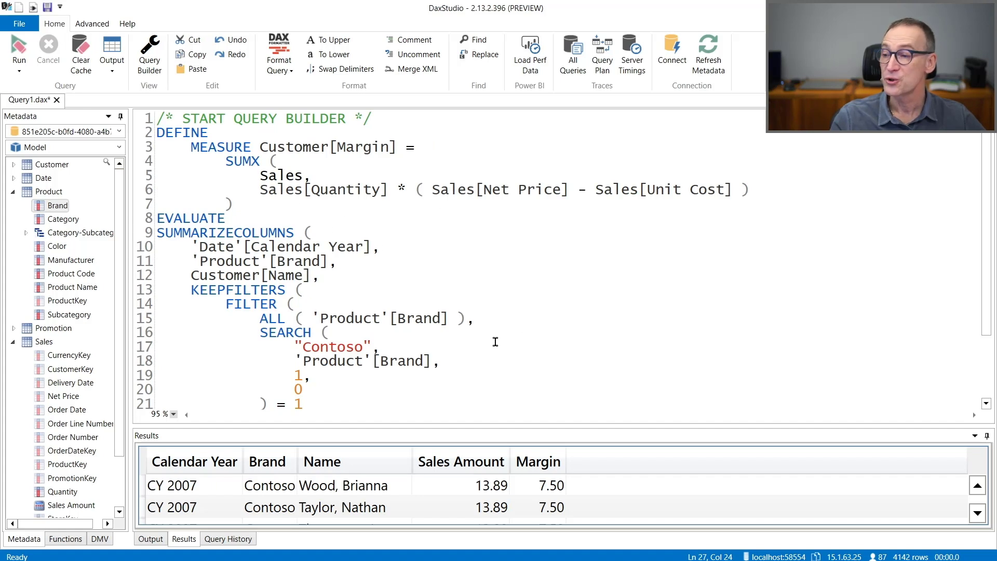
scroll(495, 341, "down", 1)
left_click_drag(260, 293, 322, 365)
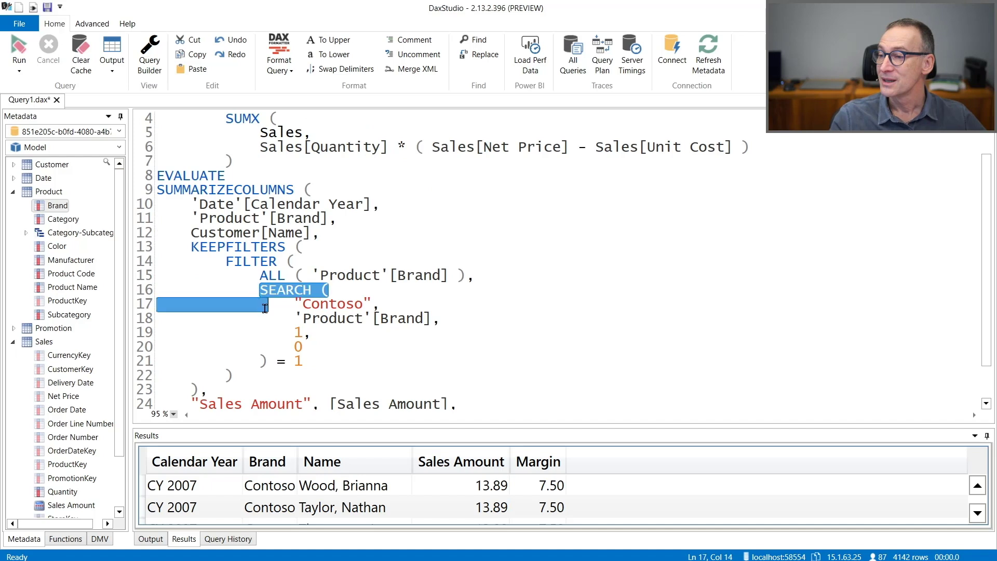
left_click(321, 365)
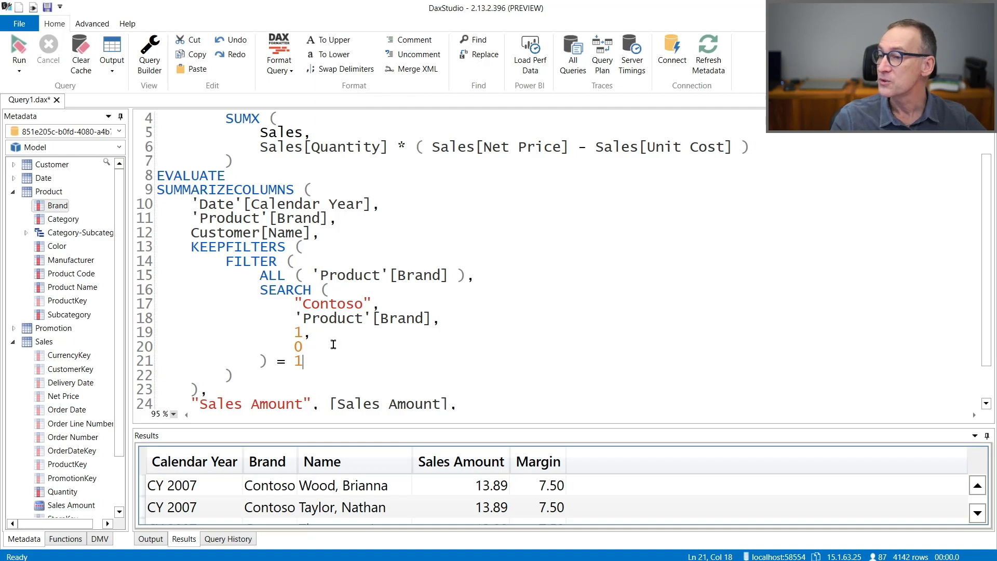
key("F6")
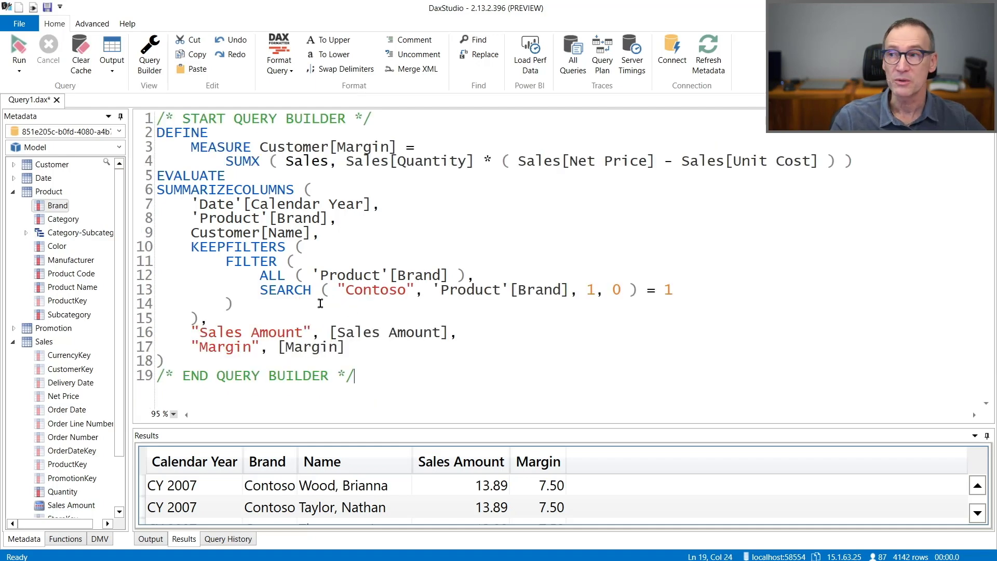
Step: In Dax Formatter options, keep Long line as default style and enable Skip space after function name
left_click(21, 26)
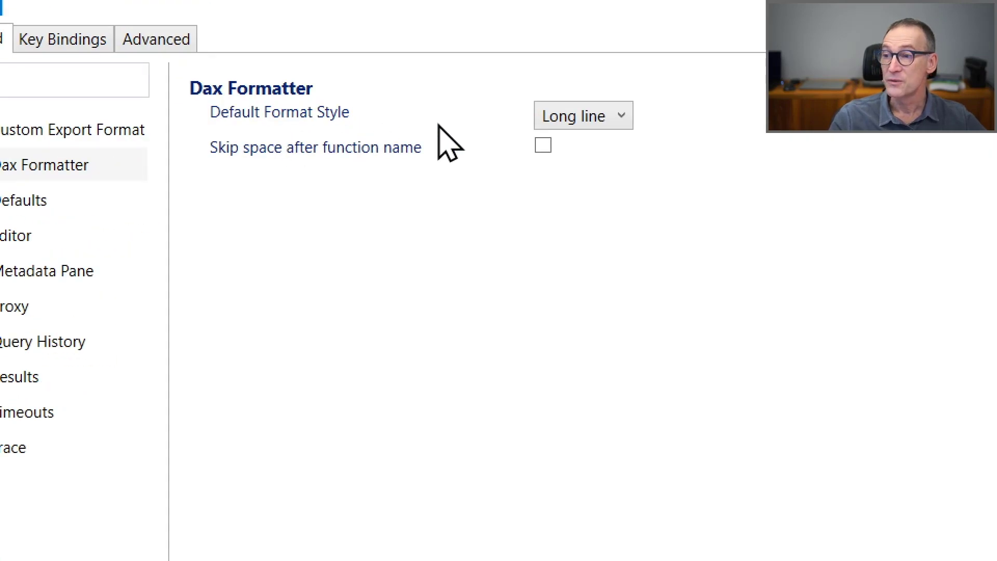
left_click(603, 117)
left_click(699, 114)
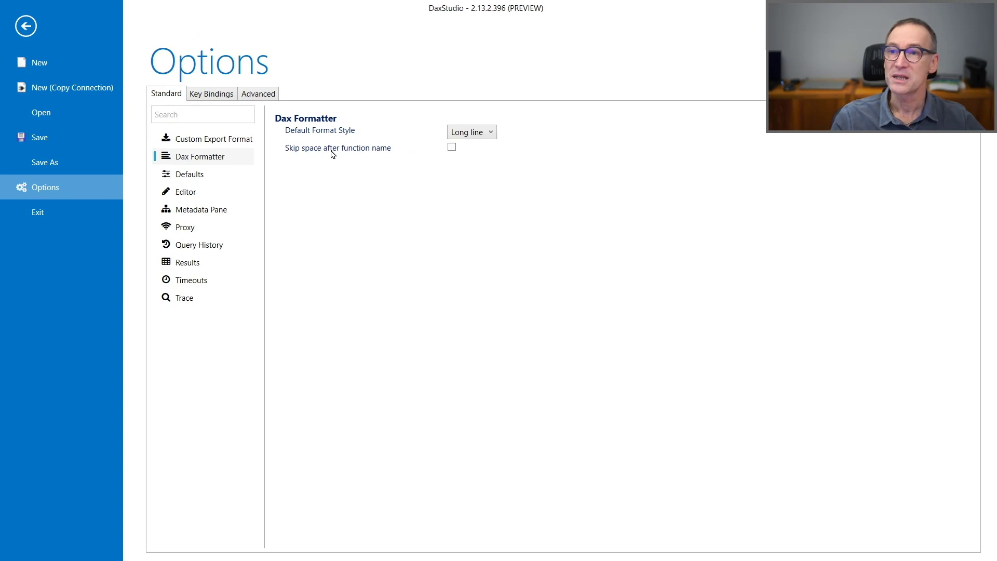
left_click(453, 148)
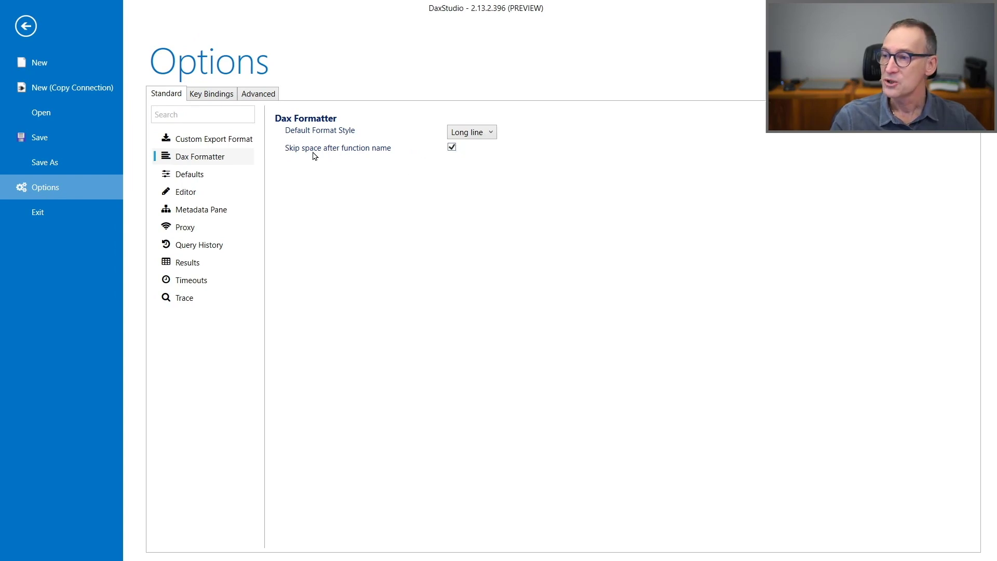
left_click(31, 28)
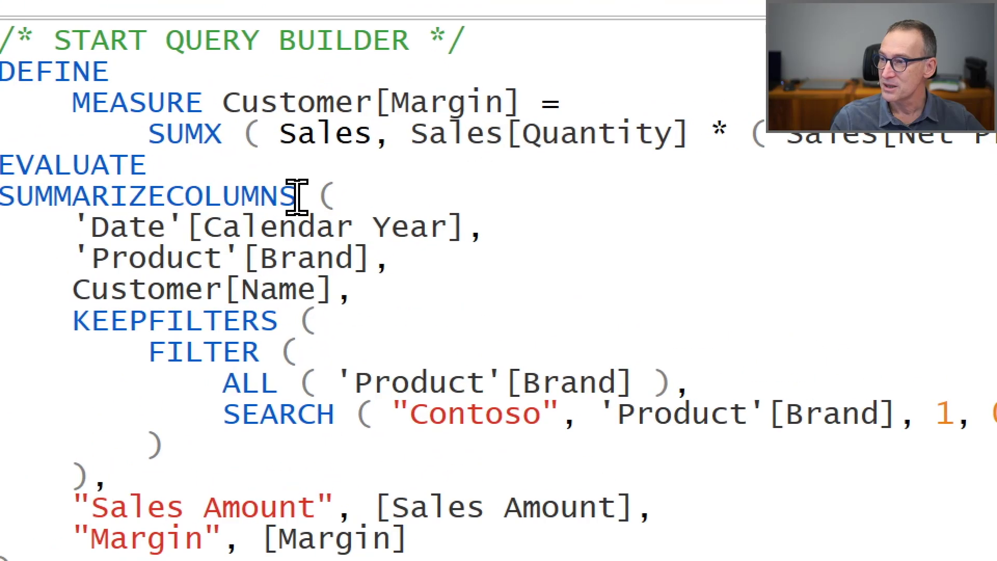
Step: Reformat the query so SUMMARIZECOLUMNS and other functions have no following space, then untick skip-space
left_click_drag(297, 196, 312, 195)
left_click(335, 195)
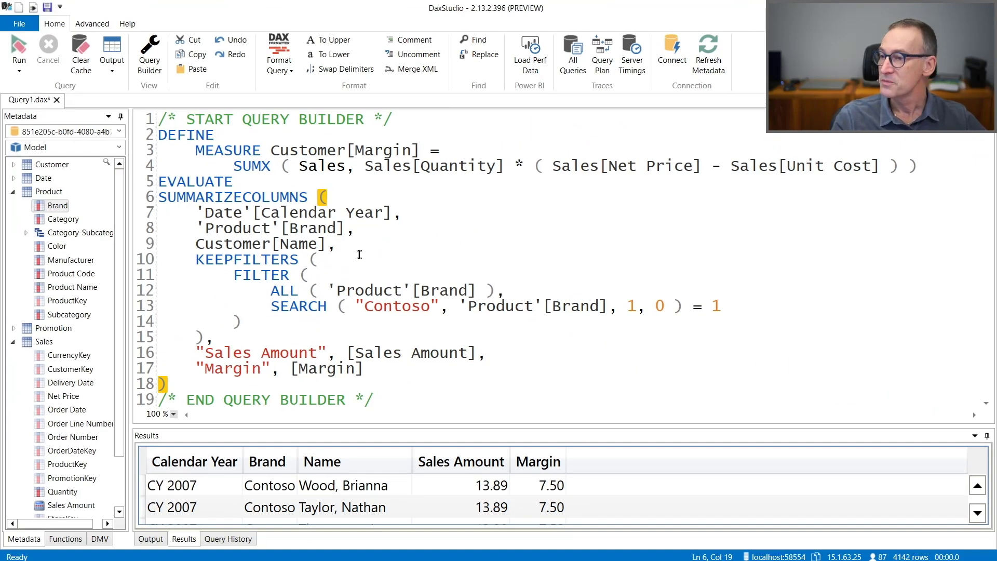
key("F6")
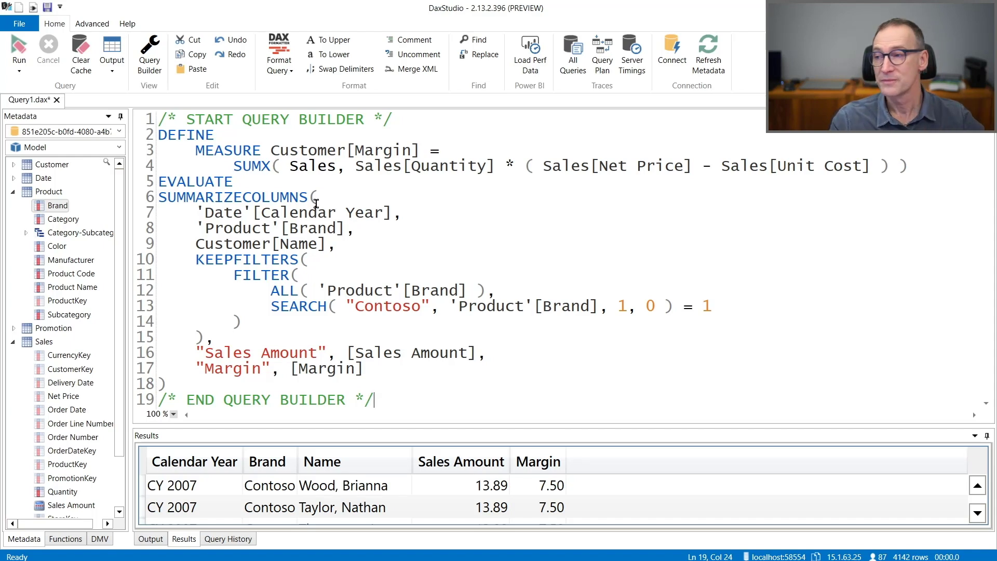
left_click(19, 25)
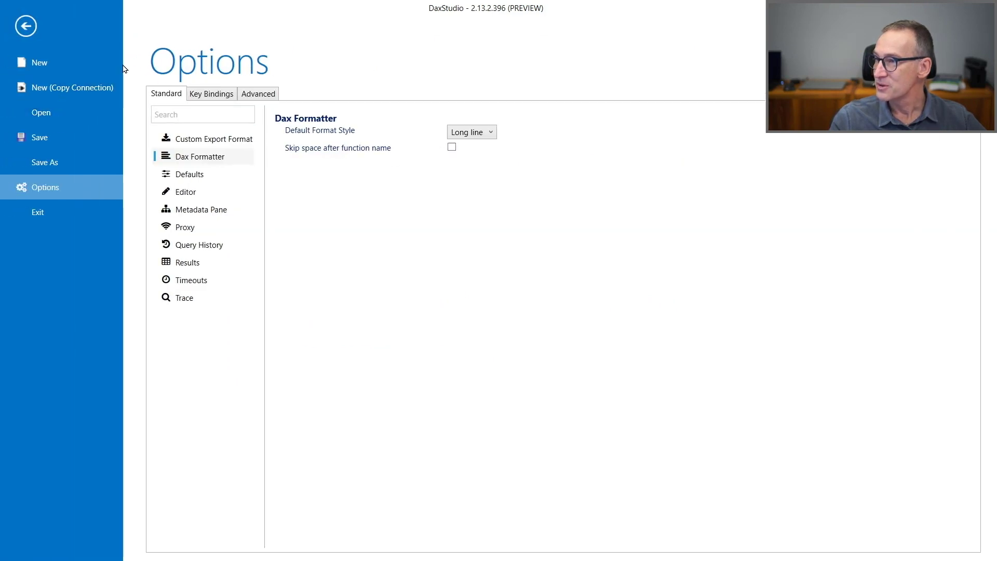
left_click(26, 25)
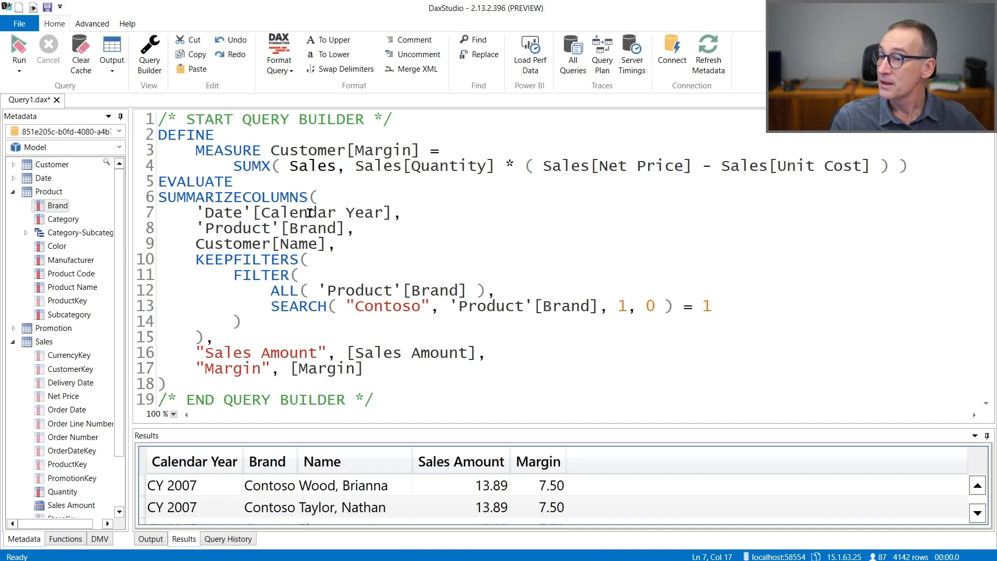
Step: Reformat with spaces after function names and review the Format Query key bindings in Options
key("F6")
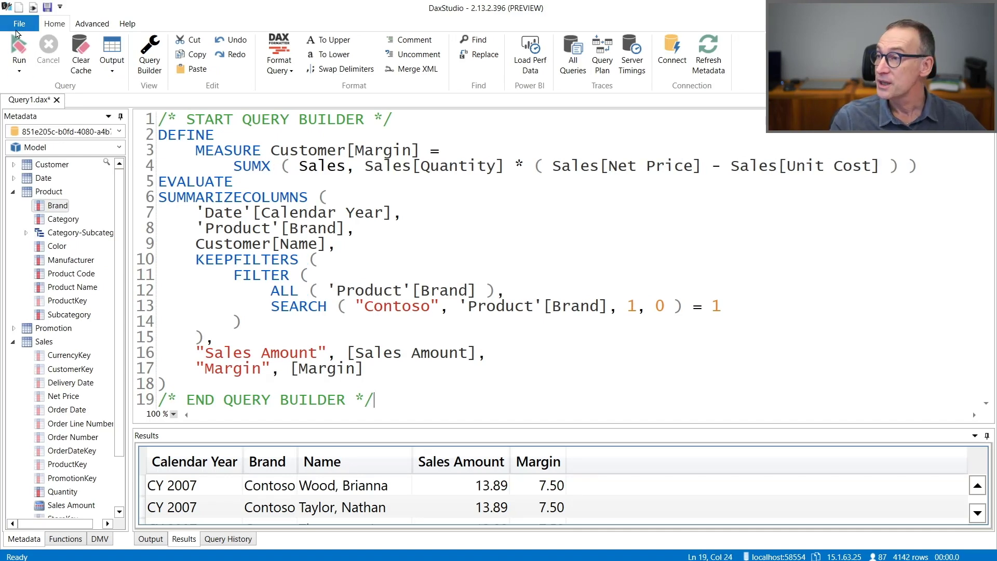
left_click(18, 25)
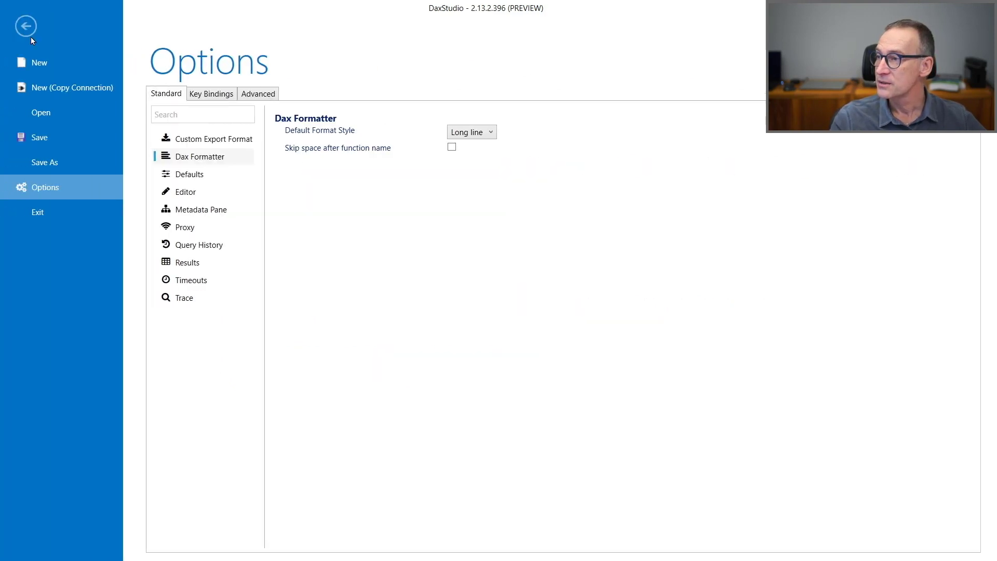
left_click(211, 95)
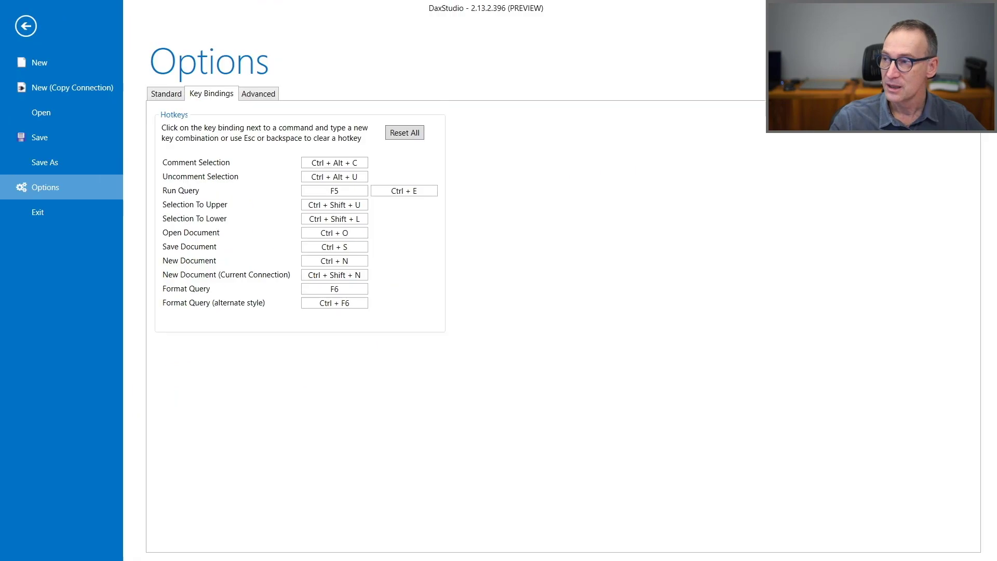
key("Escape")
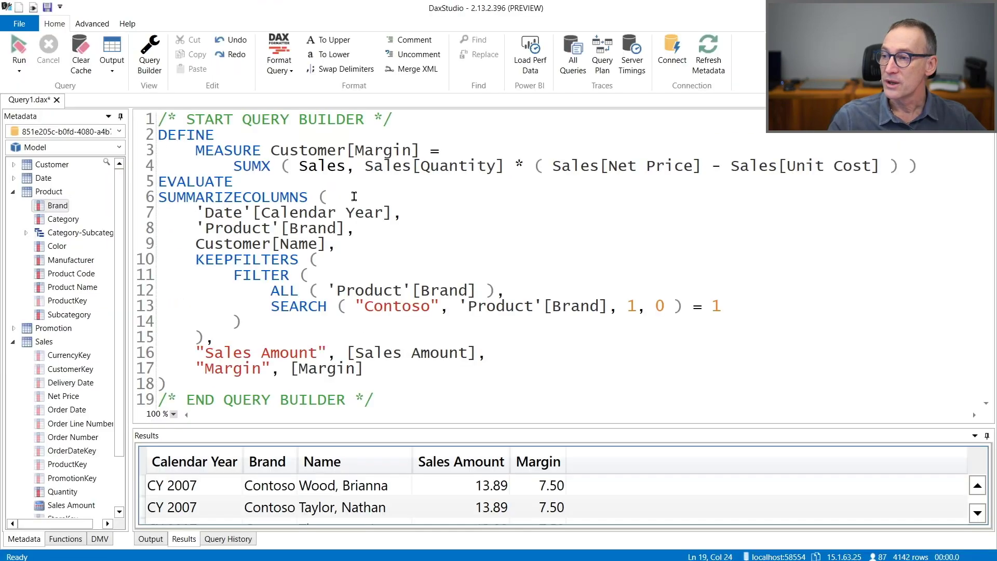
left_click(354, 196)
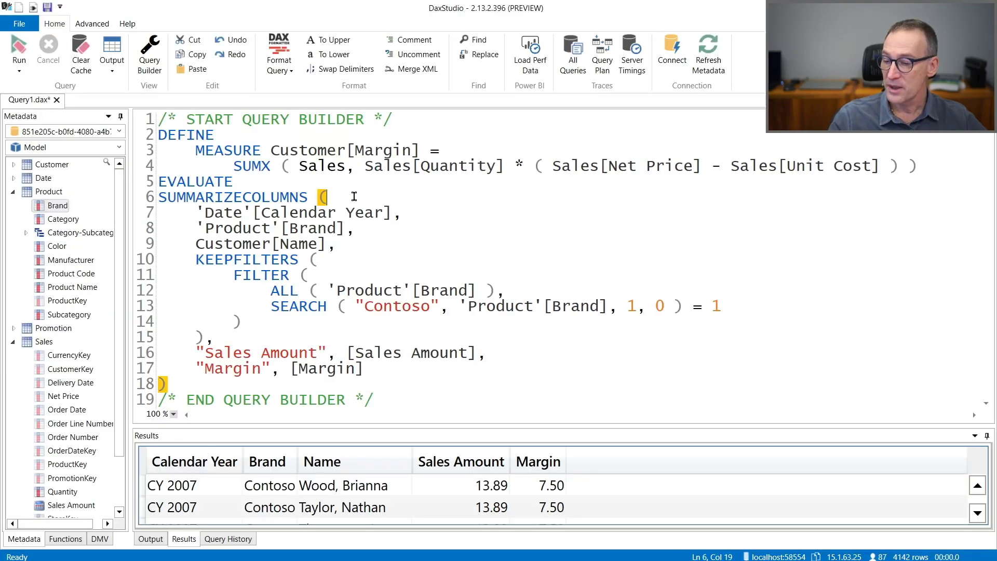